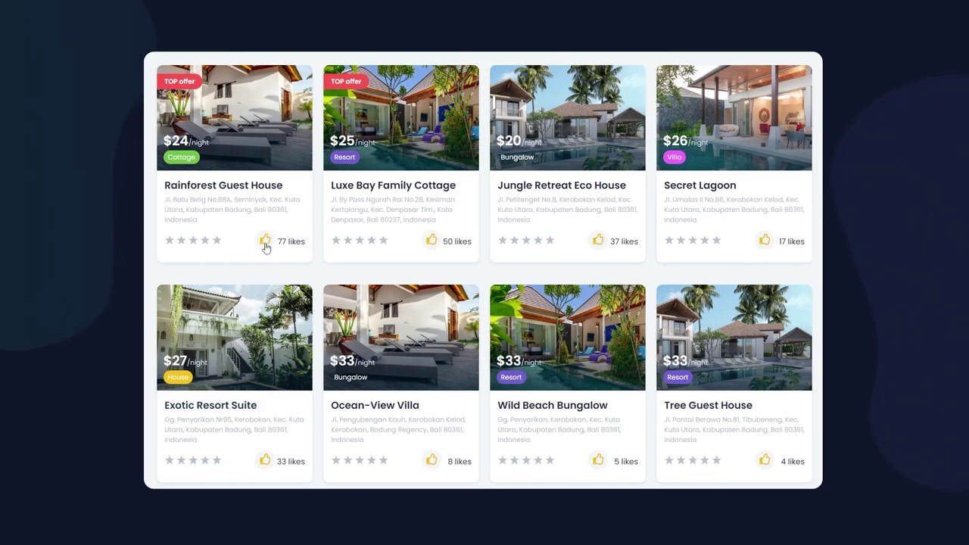
Like the Rainforest Guest House, Luxe Bay Family Cottage, Jungle Retreat Eco House and Secret Lagoon listings.
{"action": "left_click", "coordinate": [265, 242]}
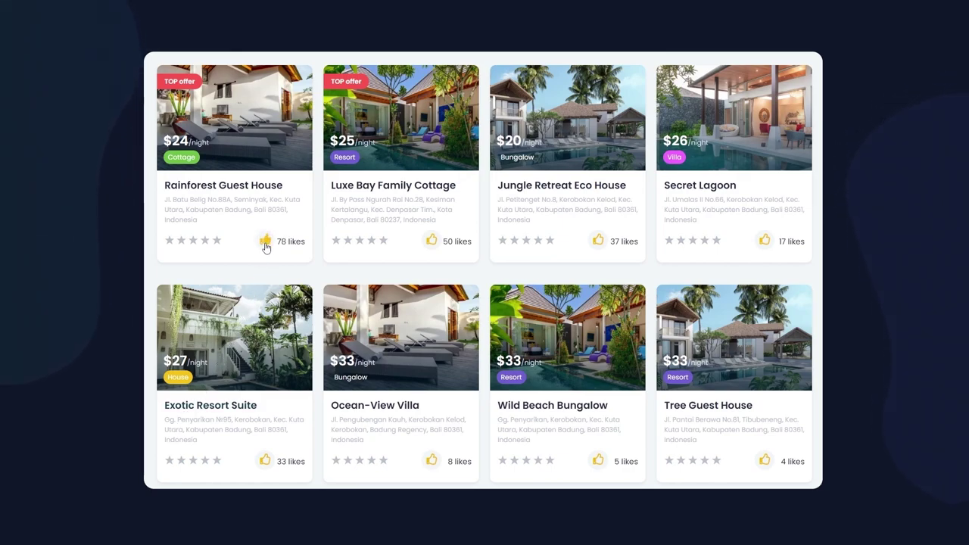
{"action": "left_click", "coordinate": [432, 247]}
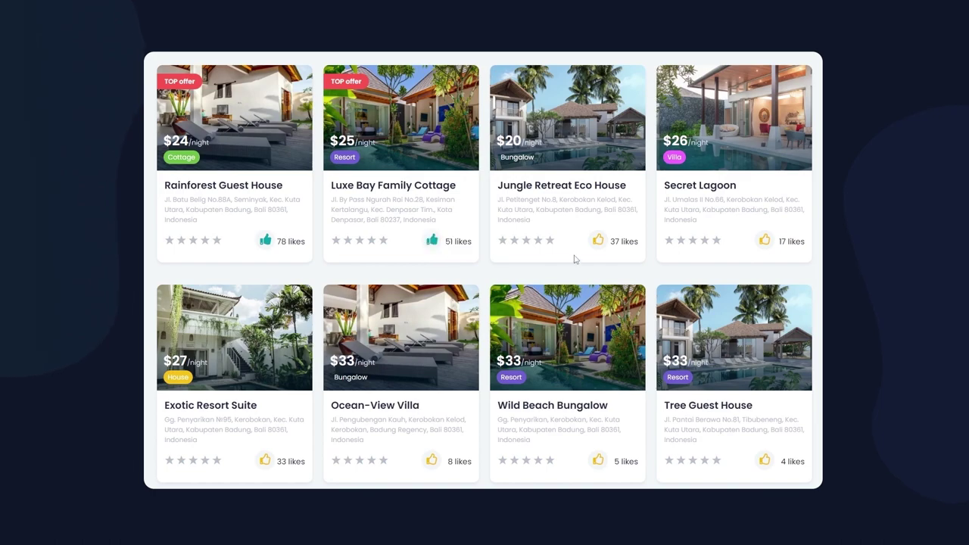
{"action": "left_click", "coordinate": [598, 240]}
{"action": "left_click", "coordinate": [764, 244]}
Remove the likes from Secret Lagoon, Jungle Retreat Eco House, Luxe Bay Family Cottage and Rainforest Guest House.
{"action": "left_click", "coordinate": [765, 242]}
{"action": "left_click", "coordinate": [598, 240]}
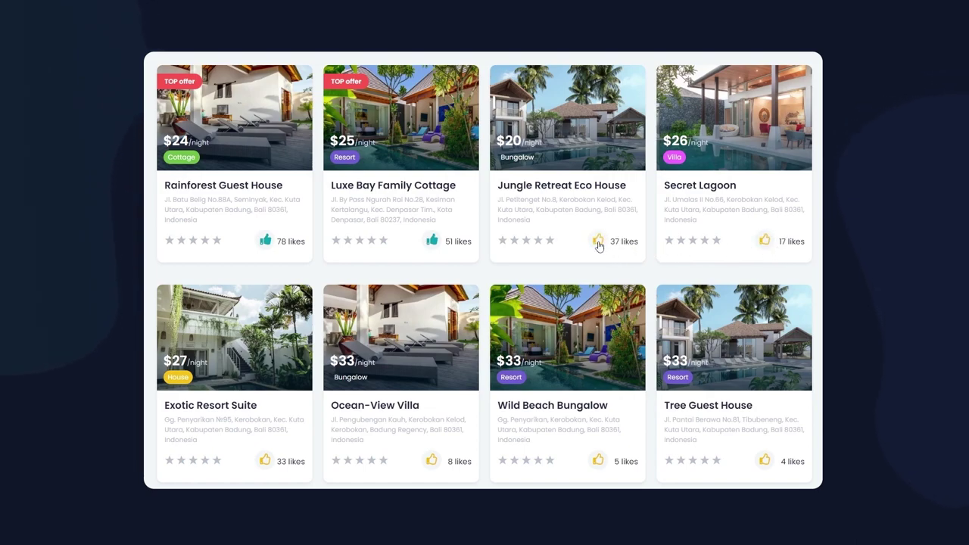
{"action": "left_click", "coordinate": [434, 242]}
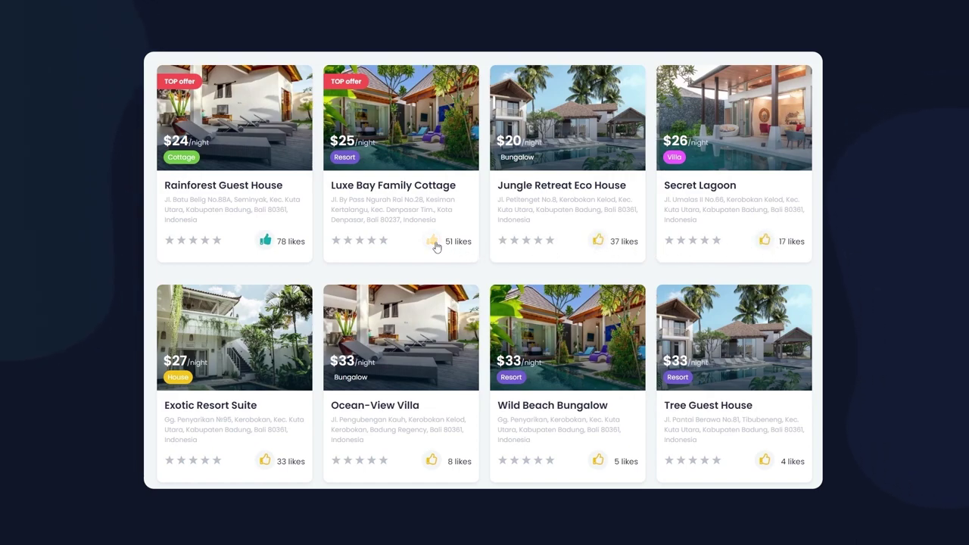
{"action": "left_click", "coordinate": [263, 243]}
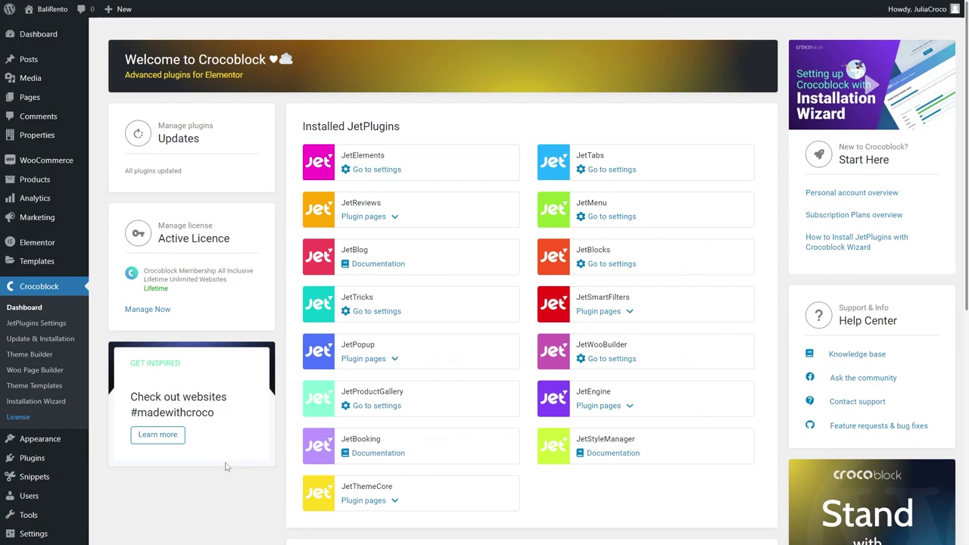
Open the settings of the Favorites data store in the JetEngine dashboard.
{"action": "scroll", "coordinate": [225, 467], "scroll_direction": "down", "scroll_amount": 2}
{"action": "mouse_move", "coordinate": [60, 503]}
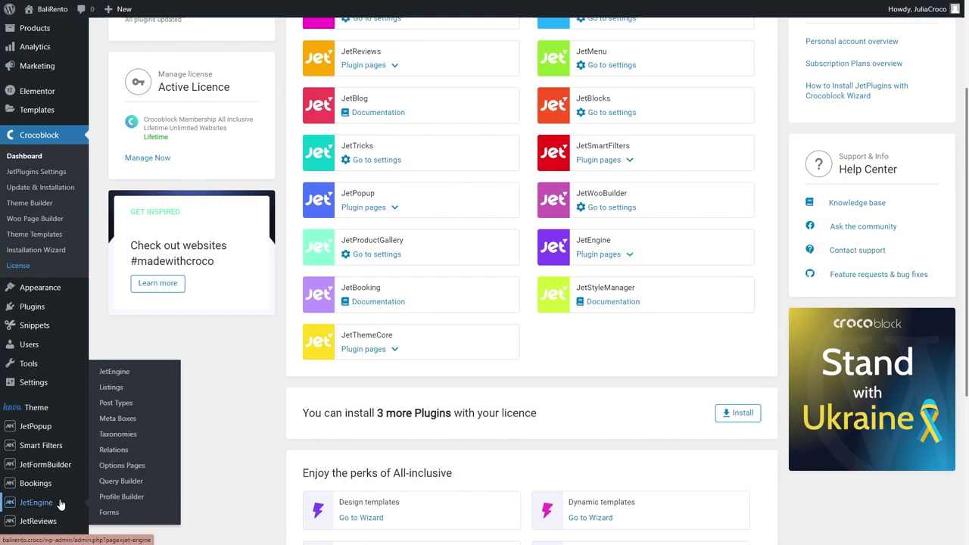
{"action": "left_click", "coordinate": [155, 371]}
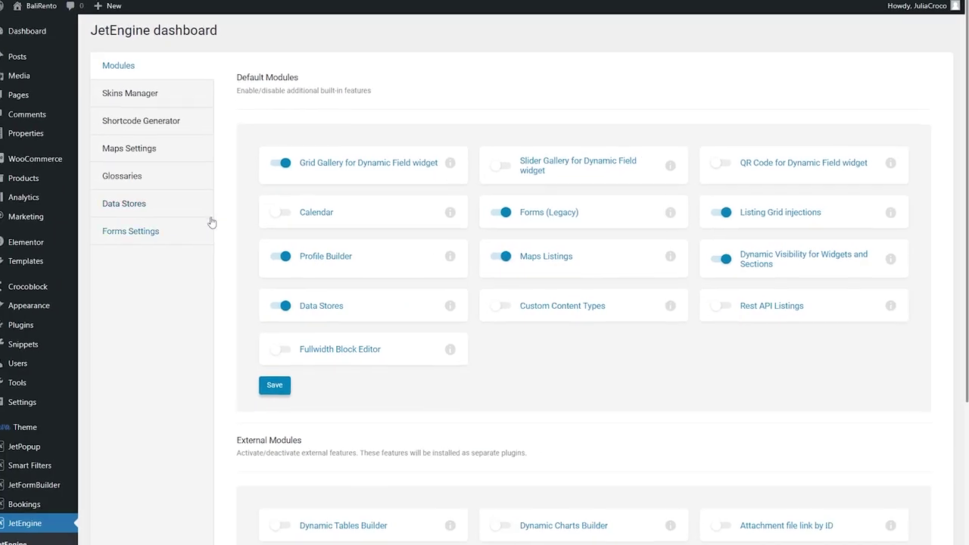
{"action": "left_click", "coordinate": [194, 206]}
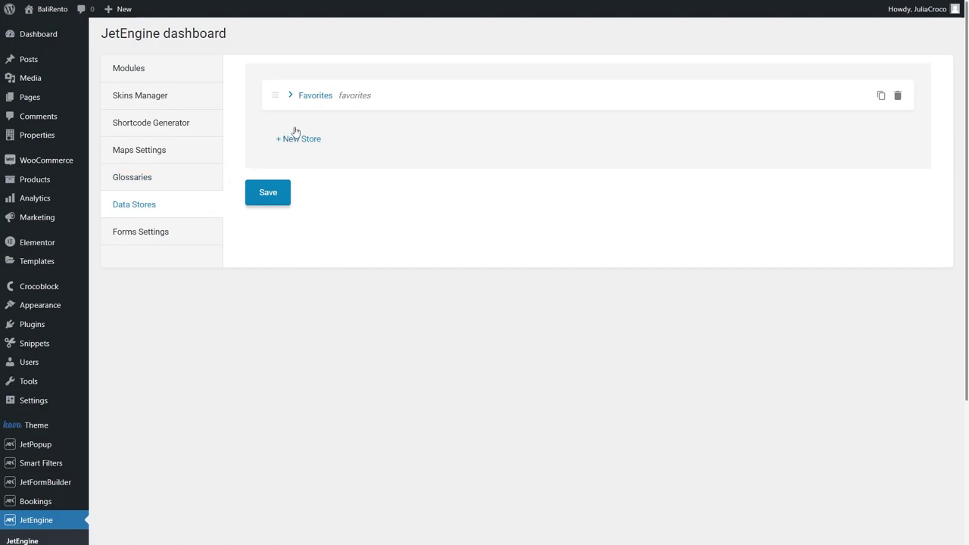
{"action": "left_click", "coordinate": [337, 99]}
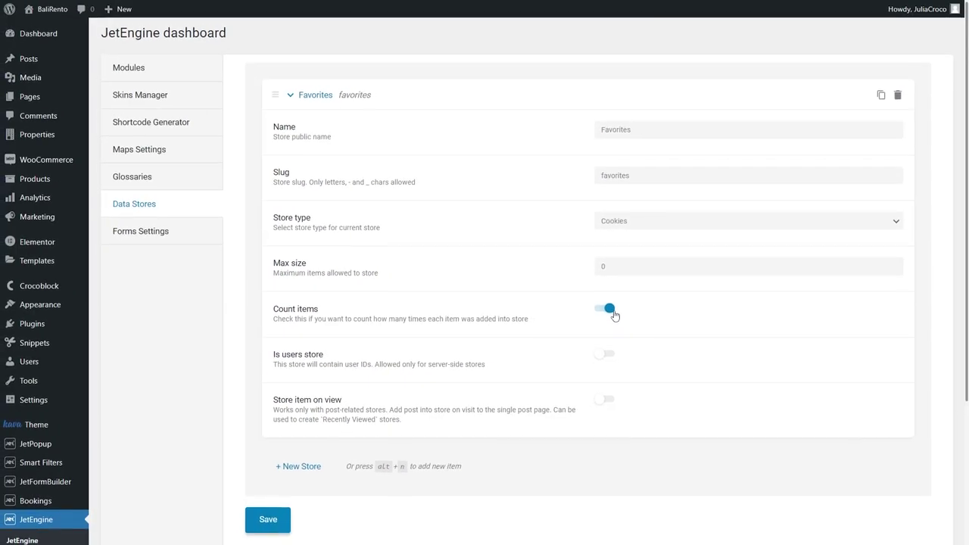
Open the "Listing with likes counter" listing item for editing with Elementor.
{"action": "scroll", "coordinate": [615, 316], "scroll_direction": "down", "scroll_amount": 2}
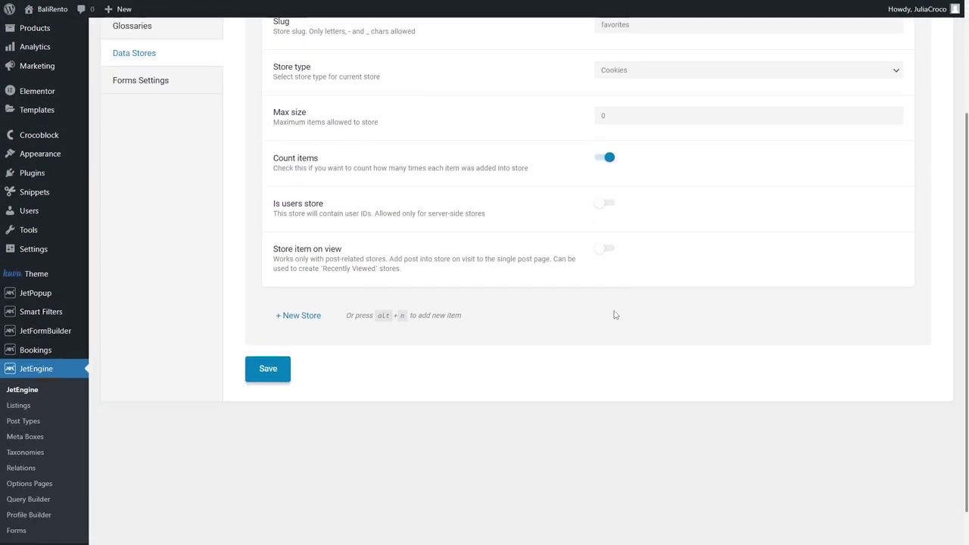
{"action": "left_click", "coordinate": [59, 407]}
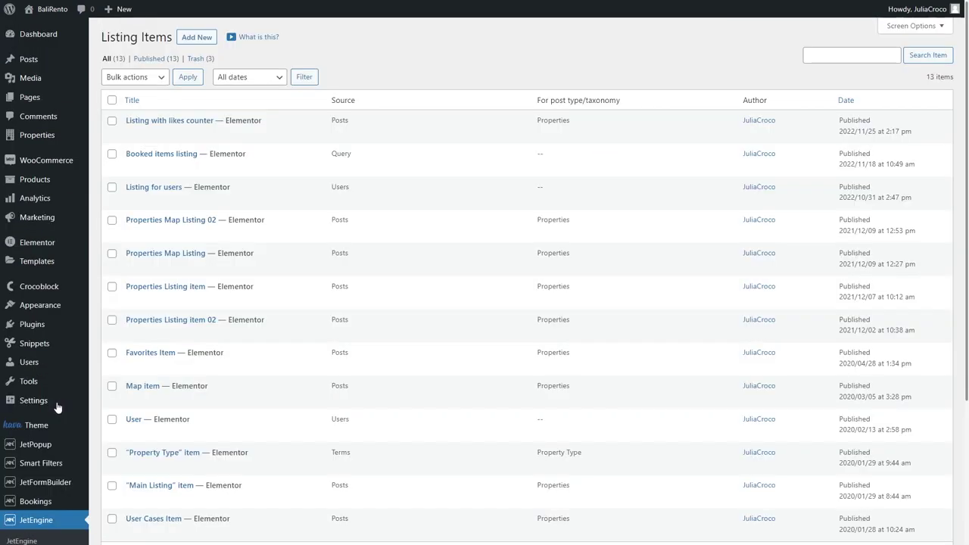
{"action": "left_click", "coordinate": [238, 135]}
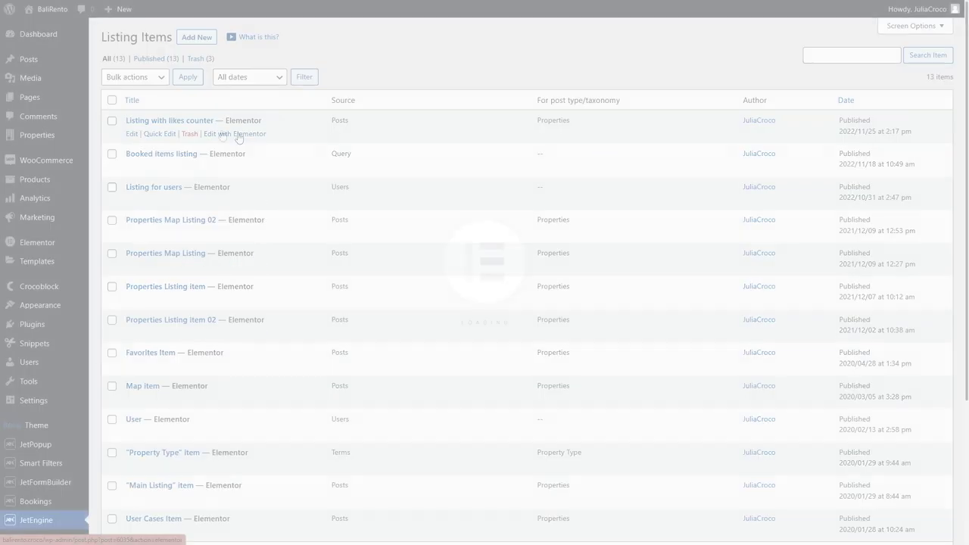
Find the Data Store Button widget and place it below the star rating in the listing card.
{"action": "scroll", "coordinate": [221, 136], "scroll_direction": "down", "scroll_amount": 2}
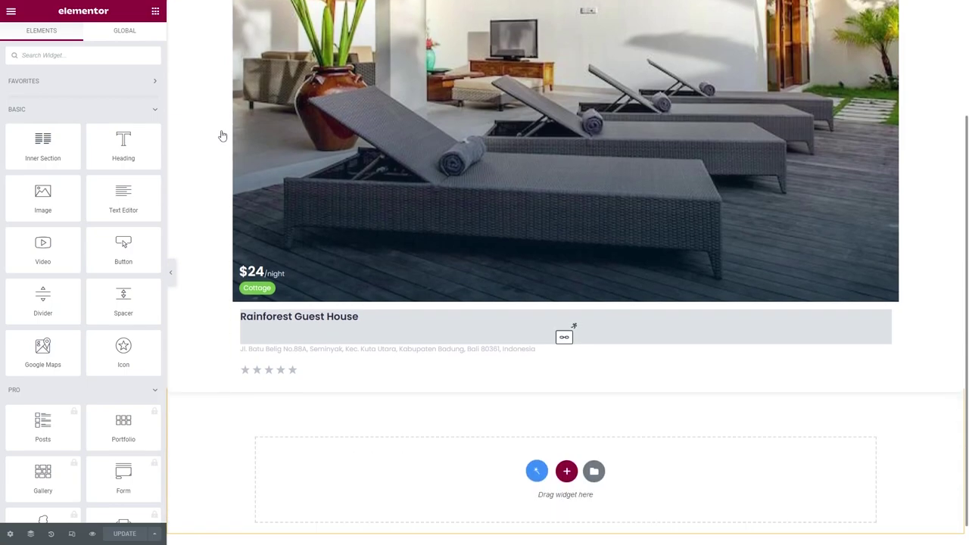
{"action": "type", "text": "data store"}
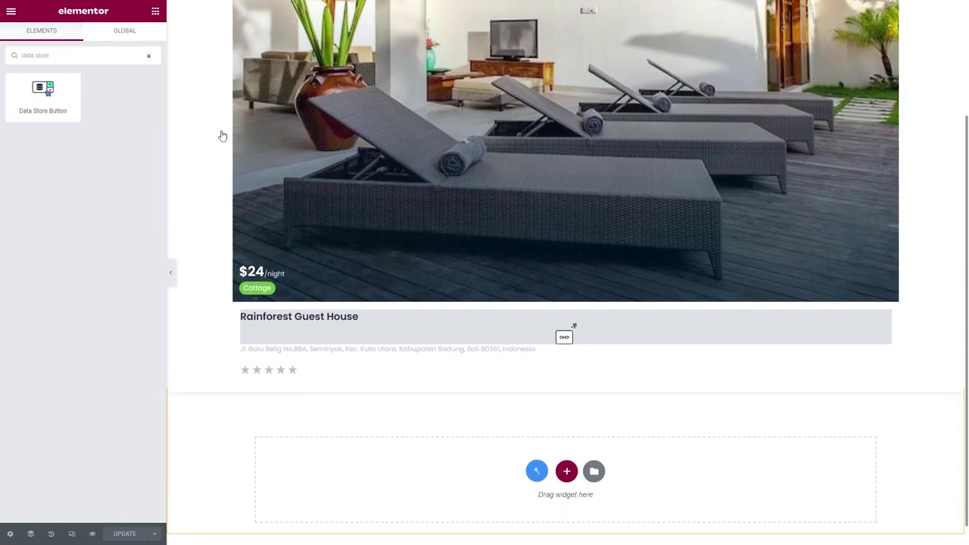
{"action": "left_click_drag", "start_coordinate": [43, 94], "coordinate": [288, 386]}
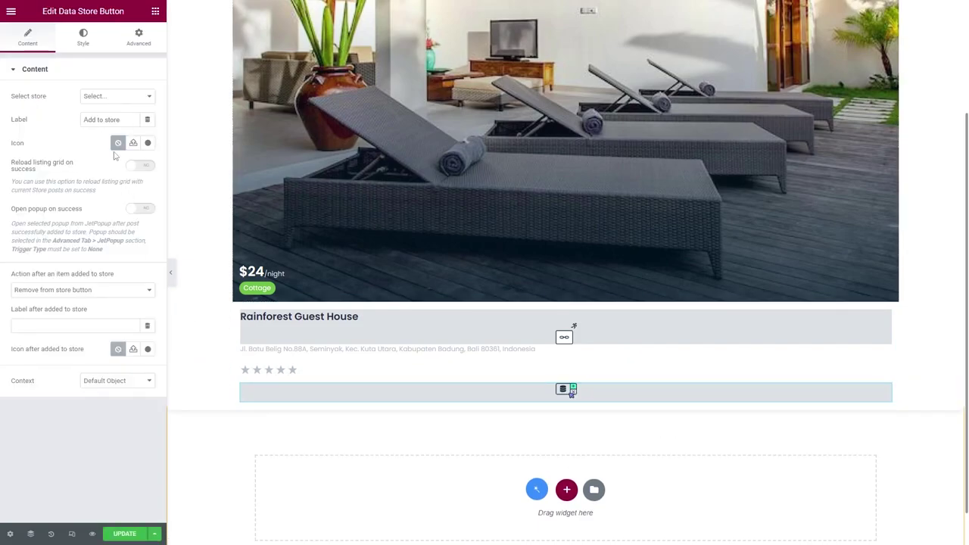
Assign the Favorites store to the Data Store Button and clear its label.
{"action": "left_click", "coordinate": [112, 96]}
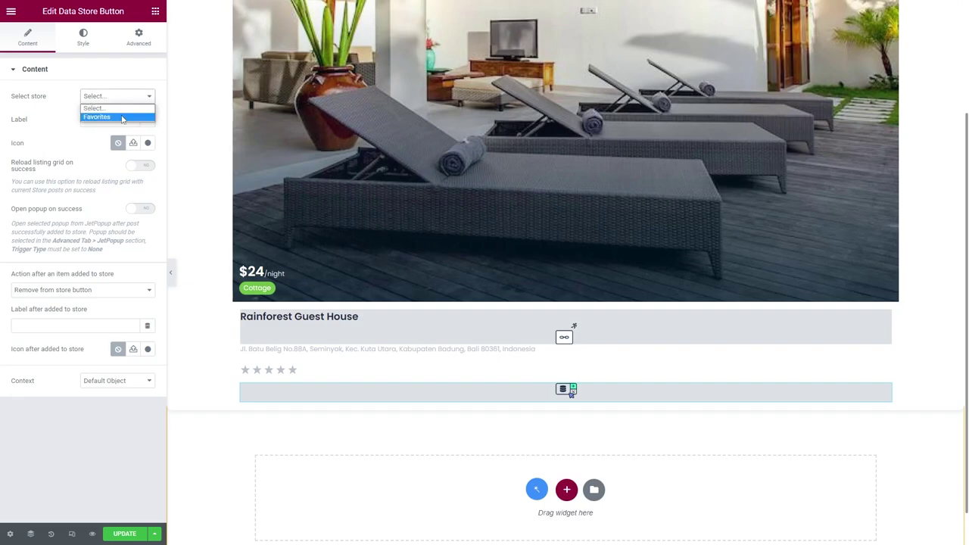
{"action": "left_click", "coordinate": [122, 117]}
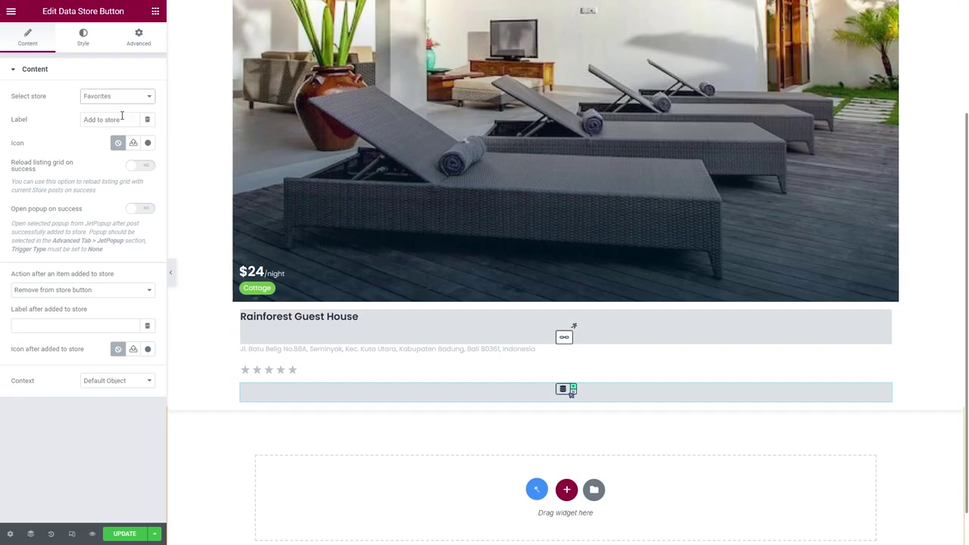
{"action": "left_click_drag", "start_coordinate": [123, 119], "coordinate": [84, 118]}
{"action": "key", "text": "BackSpace"}
Set the Data Store Button's default icon to the outlined thumbs-up from the icon library.
{"action": "left_click", "coordinate": [148, 143]}
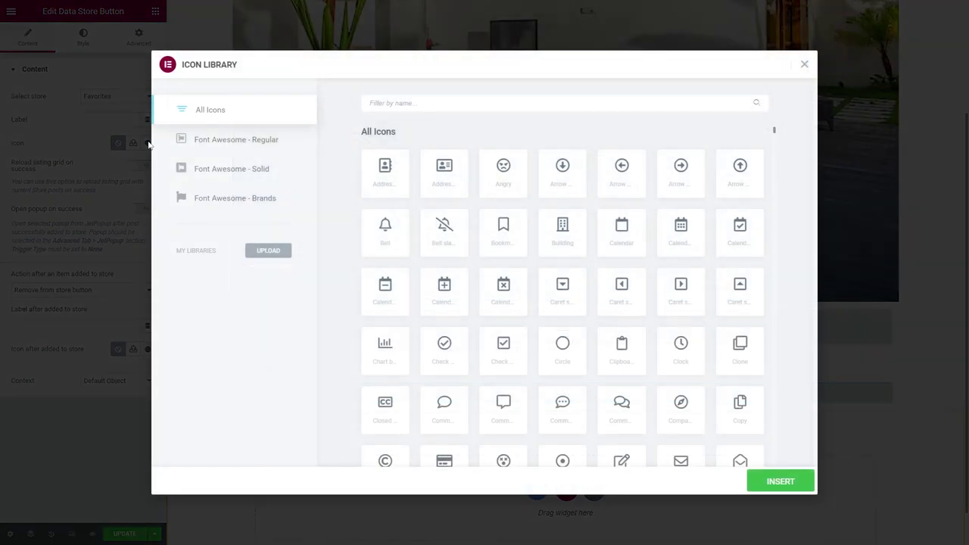
{"action": "left_click", "coordinate": [387, 103]}
{"action": "type", "text": "thumb"}
{"action": "left_click", "coordinate": [444, 168]}
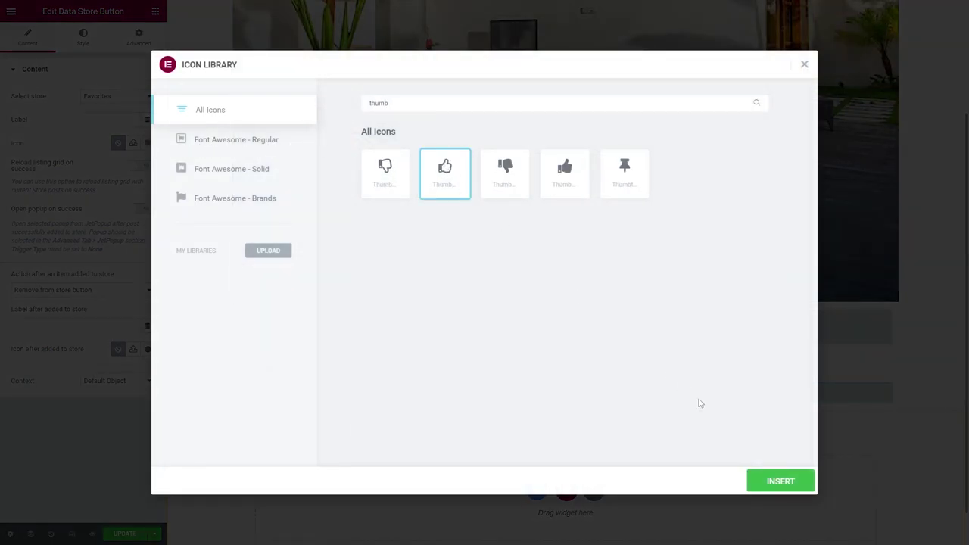
{"action": "left_click", "coordinate": [782, 483]}
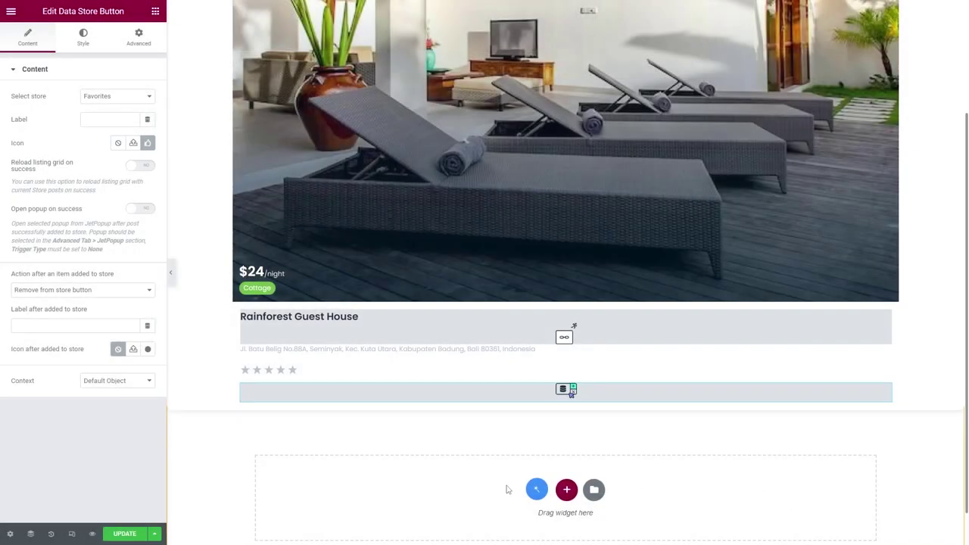
Set the button's icon after added to store to the solid thumbs-up.
{"action": "left_click", "coordinate": [149, 349]}
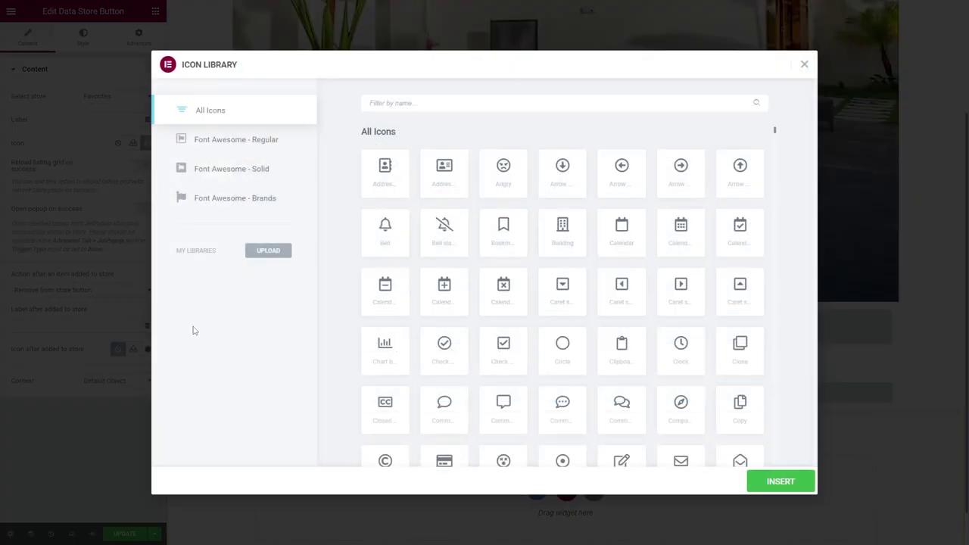
{"action": "left_click", "coordinate": [394, 103]}
{"action": "type", "text": "thumb"}
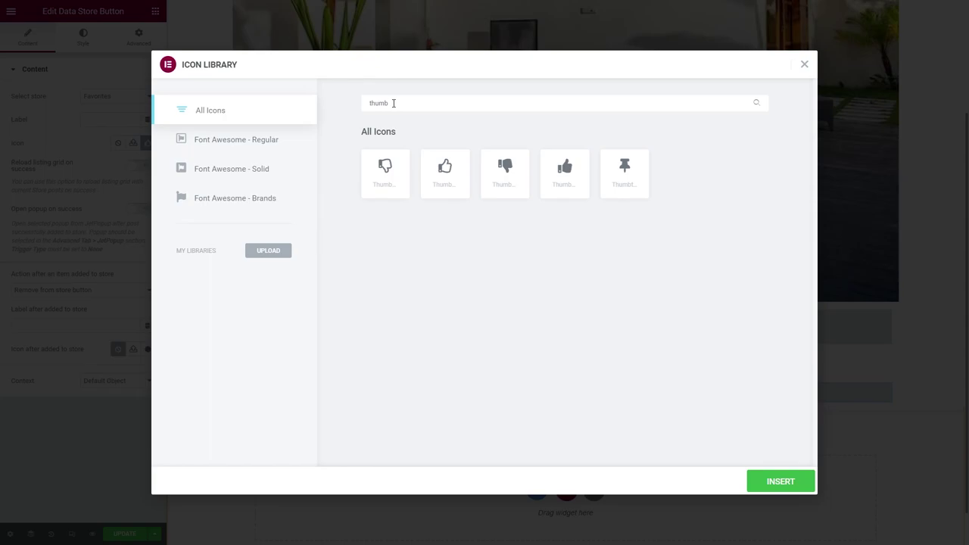
{"action": "left_click", "coordinate": [564, 168]}
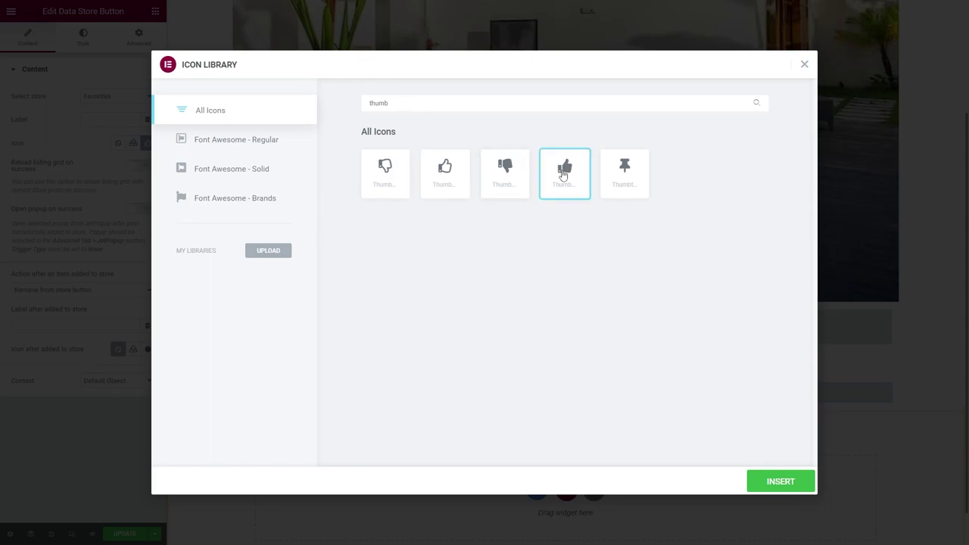
{"action": "left_click", "coordinate": [780, 483]}
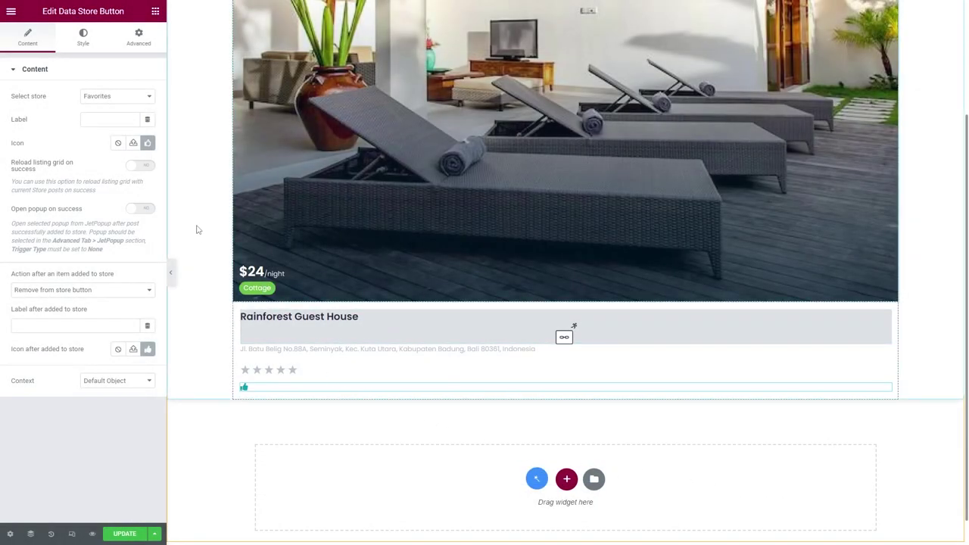
Add a Heading below the thumbs-up button with the dynamic title Data Stores: Post Count, using the Favorites store.
{"action": "left_click", "coordinate": [154, 13]}
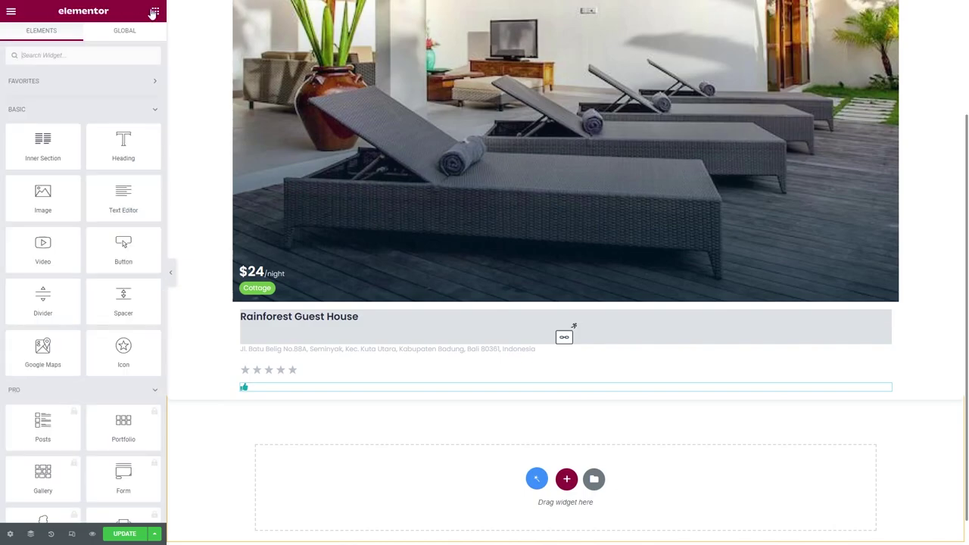
{"action": "left_click_drag", "start_coordinate": [124, 144], "coordinate": [269, 390]}
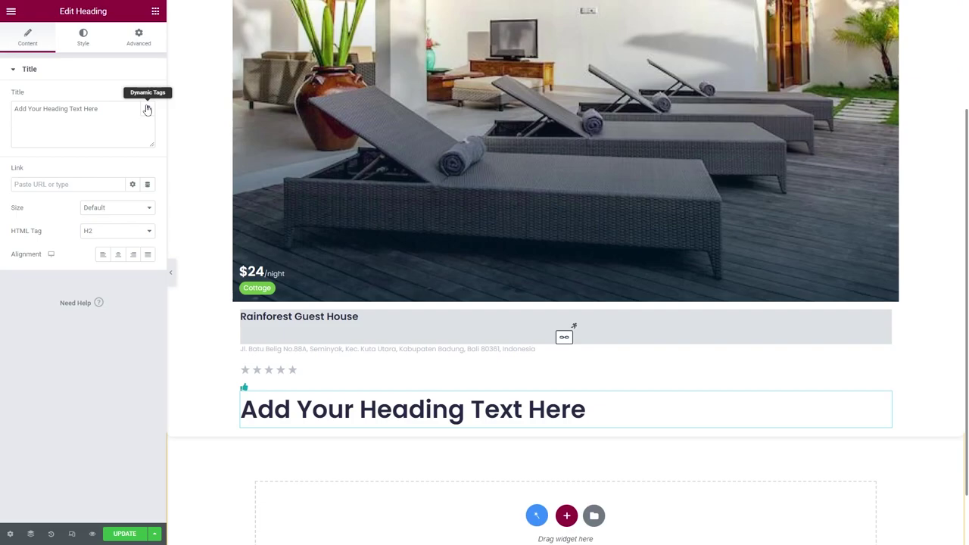
{"action": "left_click", "coordinate": [148, 110]}
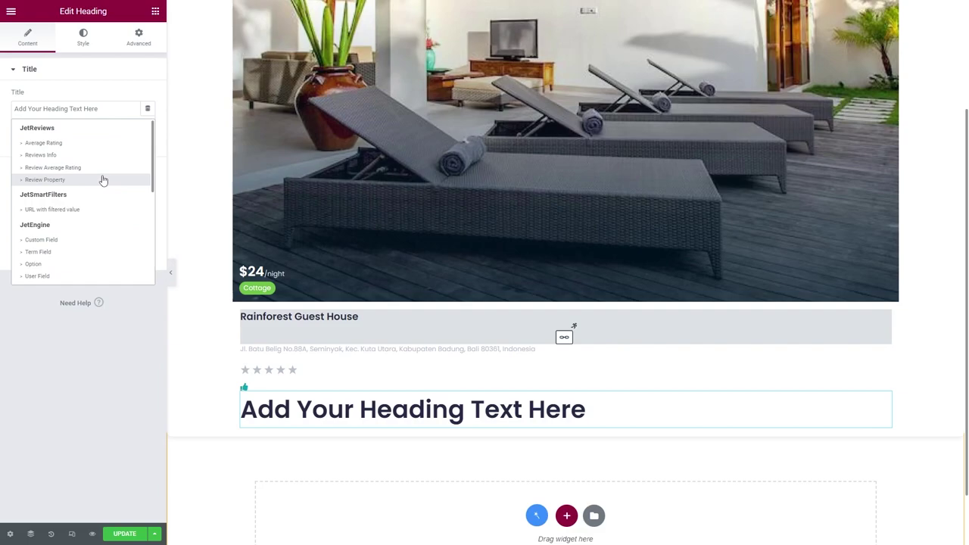
{"action": "scroll", "coordinate": [103, 182], "scroll_direction": "down", "scroll_amount": 5}
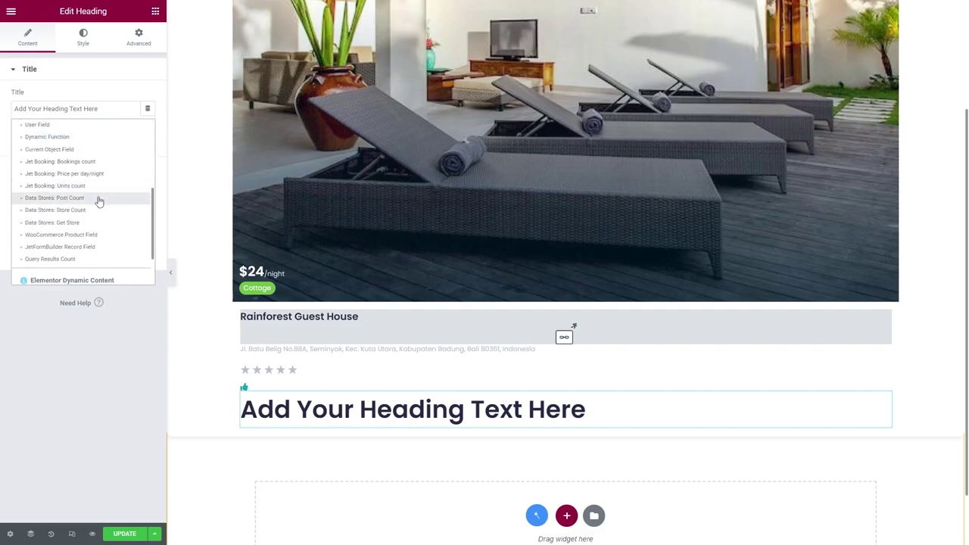
{"action": "left_click", "coordinate": [99, 199]}
{"action": "left_click", "coordinate": [108, 156]}
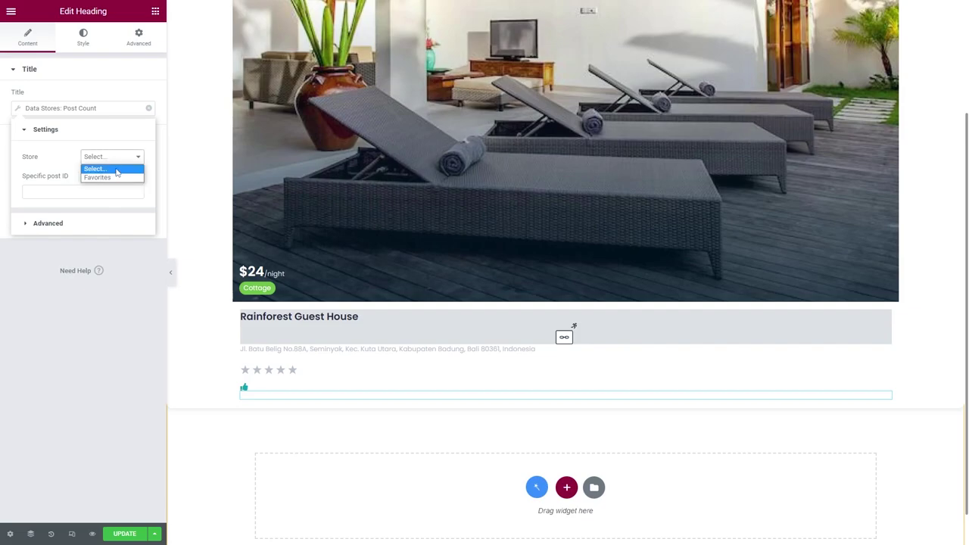
{"action": "left_click", "coordinate": [119, 178]}
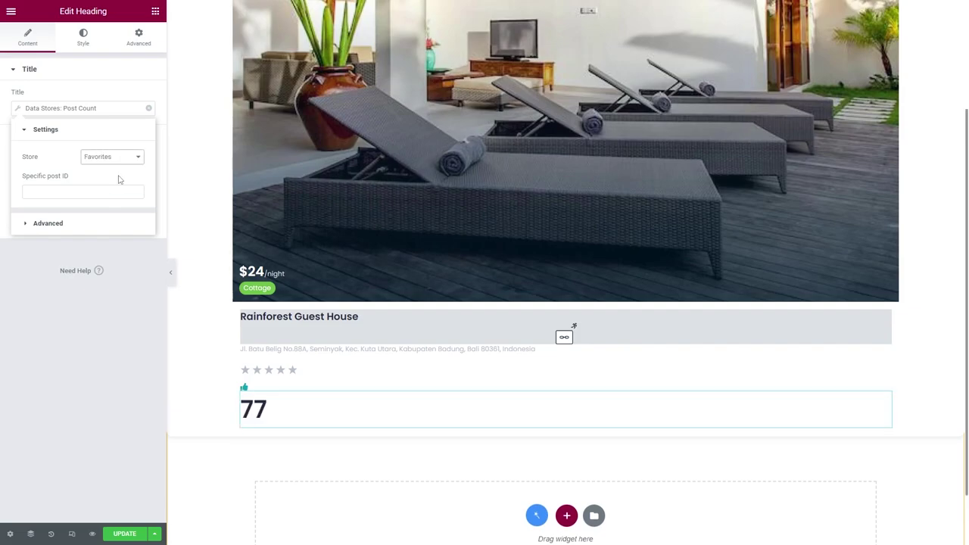
Append the text "likes" after the heading's dynamic post count.
{"action": "left_click", "coordinate": [79, 224]}
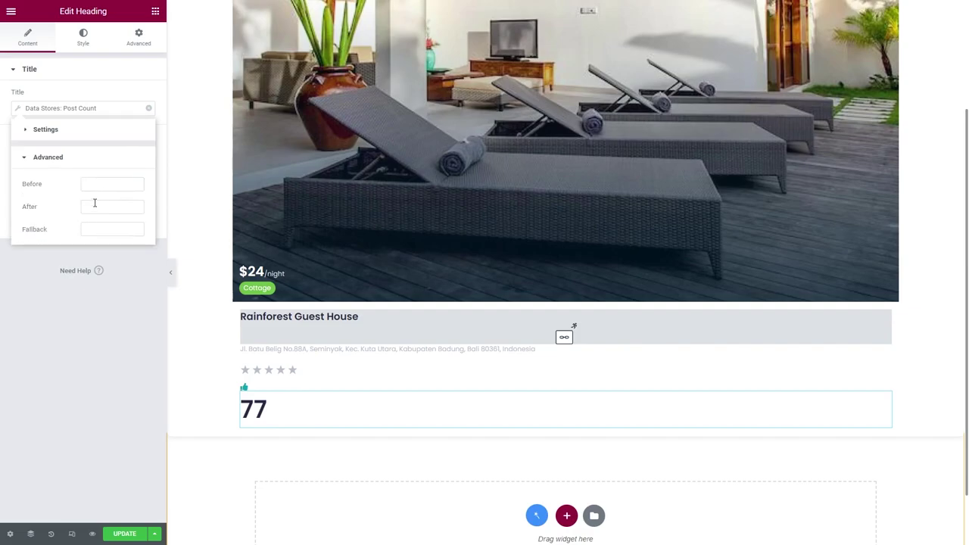
{"action": "left_click", "coordinate": [94, 207]}
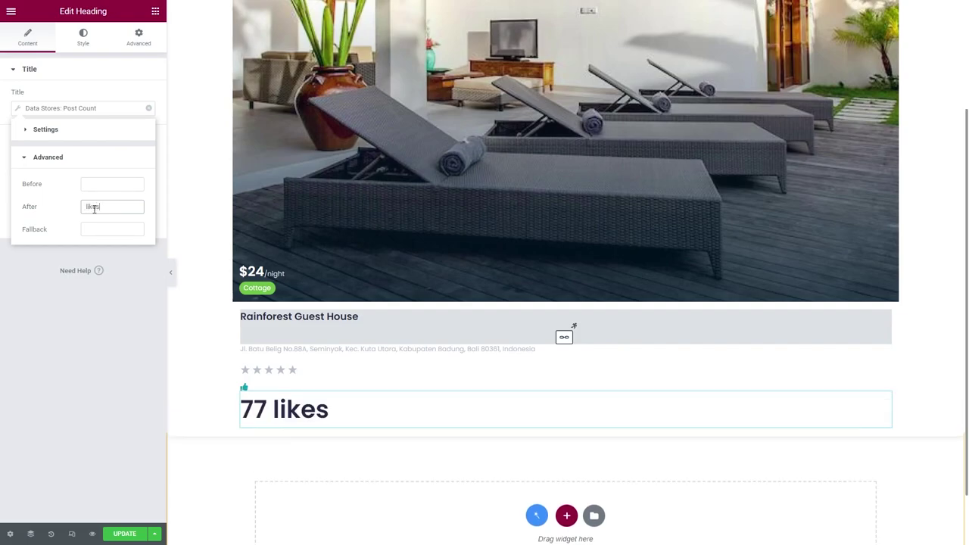
{"action": "left_click", "coordinate": [70, 258]}
Adjust the icon size of the thumbs-up Data Store Button and open the global colors for its normal icon color.
{"action": "left_click", "coordinate": [243, 388]}
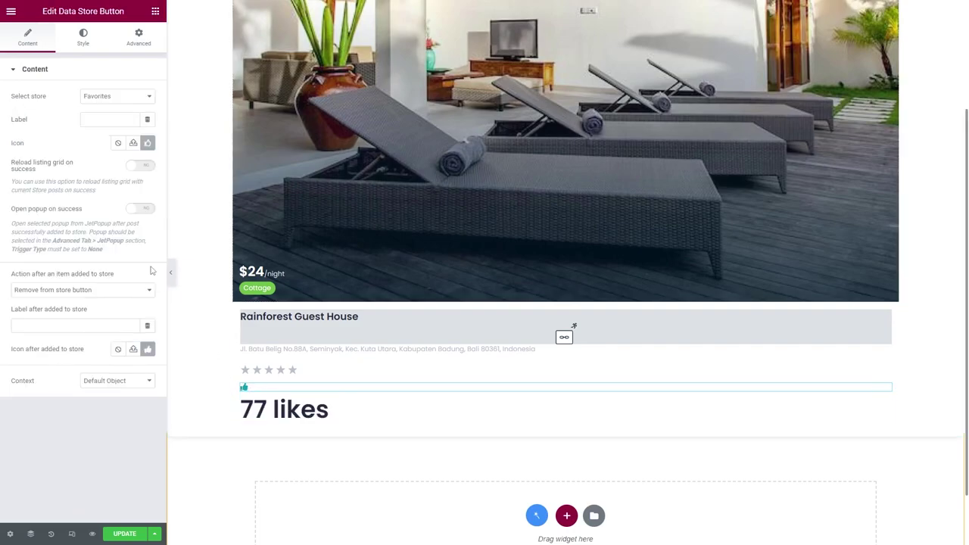
{"action": "left_click", "coordinate": [83, 36]}
{"action": "left_click_drag", "start_coordinate": [12, 131], "coordinate": [24, 134]}
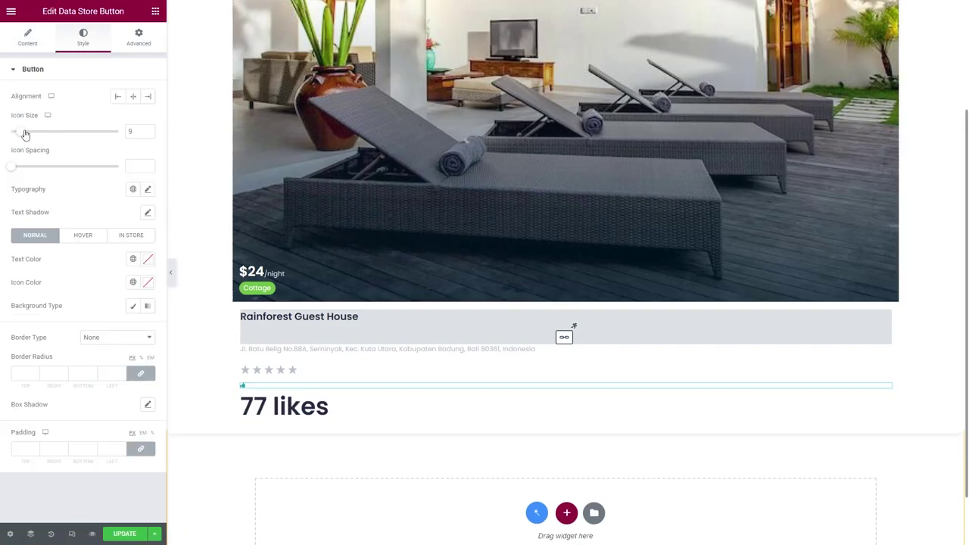
{"action": "left_click", "coordinate": [133, 281]}
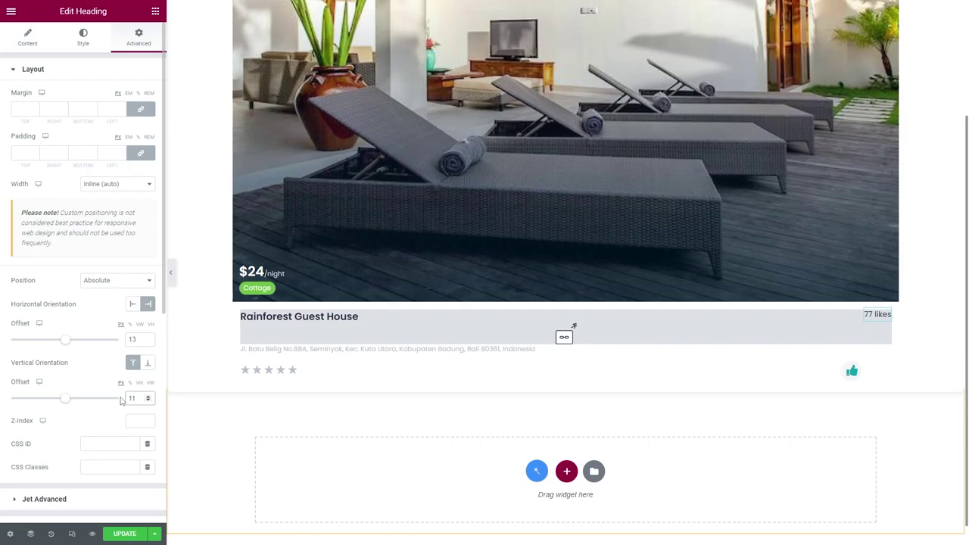
Set the likes heading's vertical offset to 116 px and update the listing item.
{"action": "type", "text": "6"}
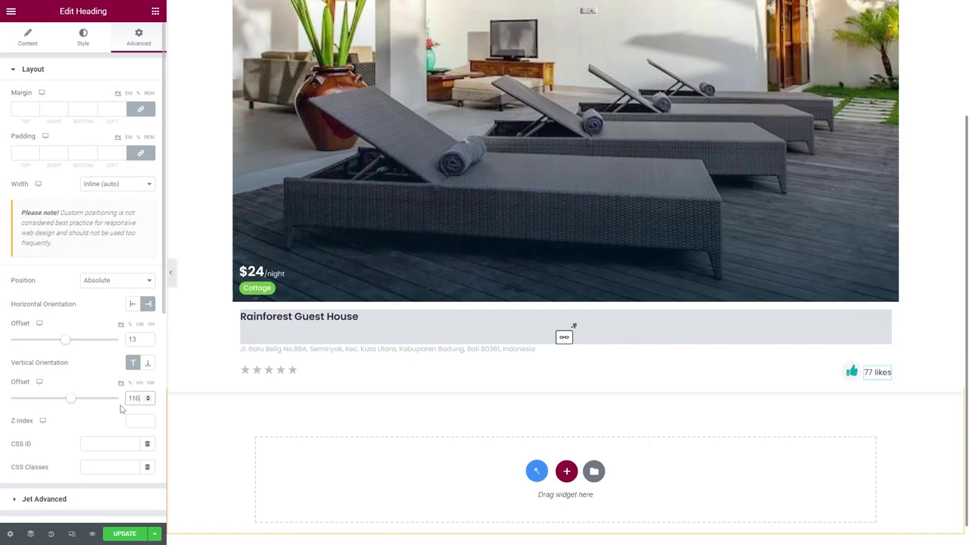
{"action": "left_click", "coordinate": [124, 534]}
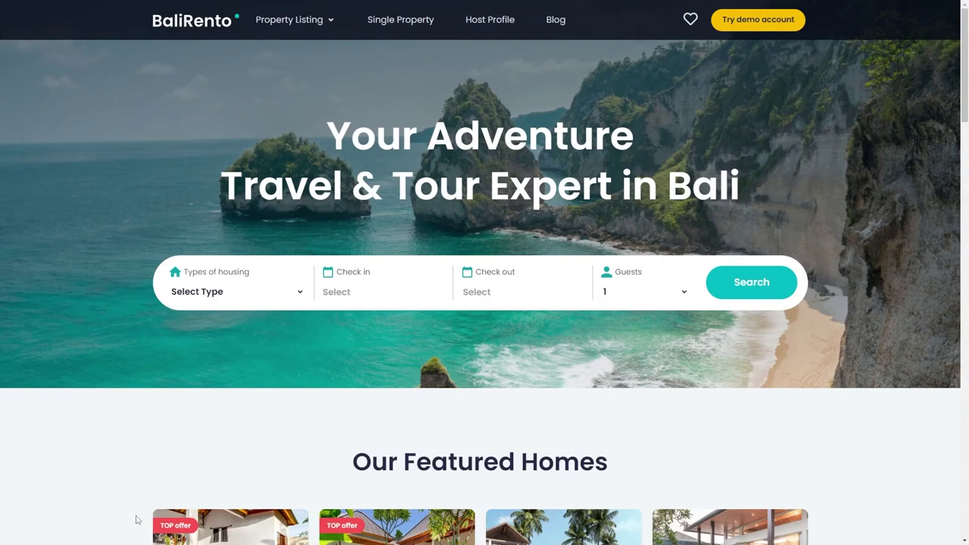
On the BaliRento homepage, like the Rainforest Guest House, Luxe Bay Family Cottage, Jungle Retreat Eco House and Secret Lagoon listings.
{"action": "scroll", "coordinate": [160, 480], "scroll_direction": "down", "scroll_amount": 3}
{"action": "scroll", "coordinate": [161, 482], "scroll_direction": "down", "scroll_amount": 2}
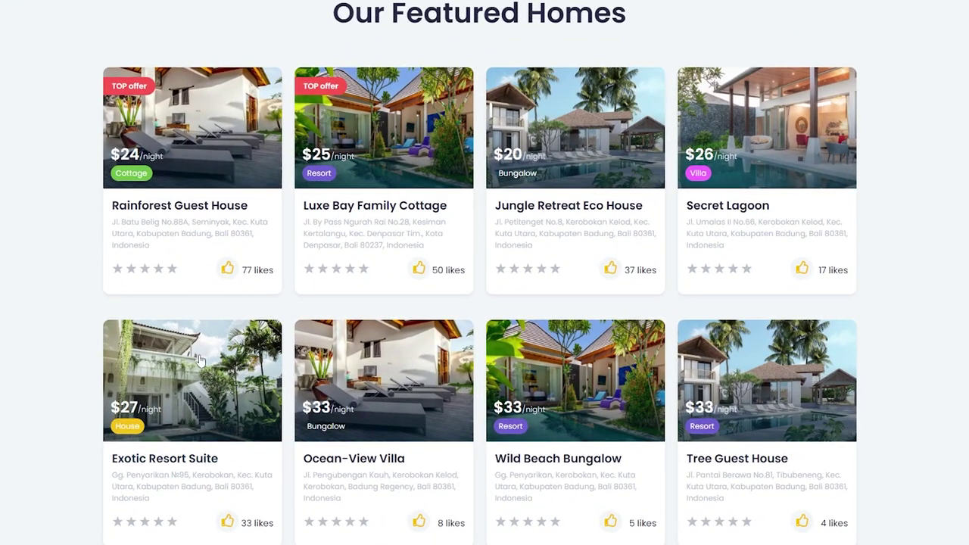
{"action": "left_click", "coordinate": [227, 274]}
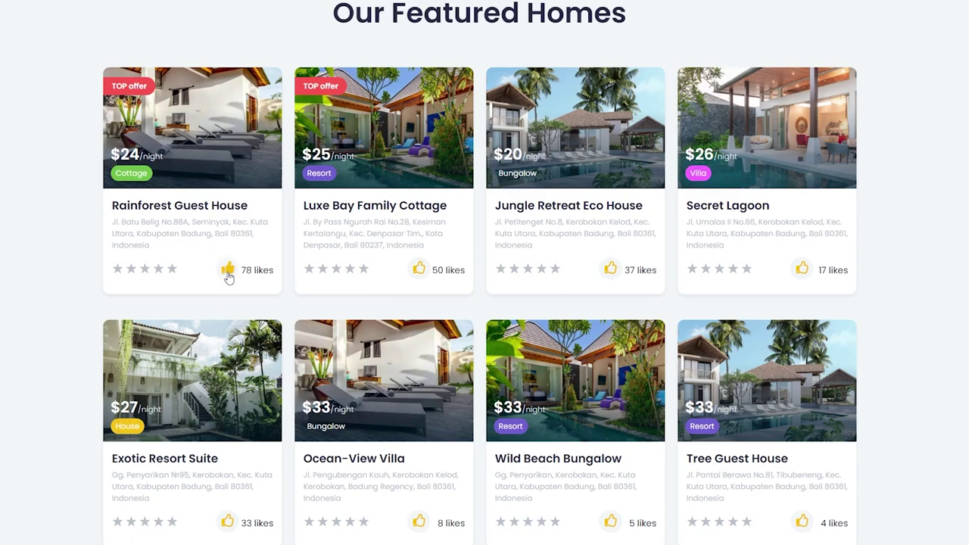
{"action": "left_click", "coordinate": [421, 274]}
{"action": "left_click", "coordinate": [612, 274]}
{"action": "left_click", "coordinate": [797, 275]}
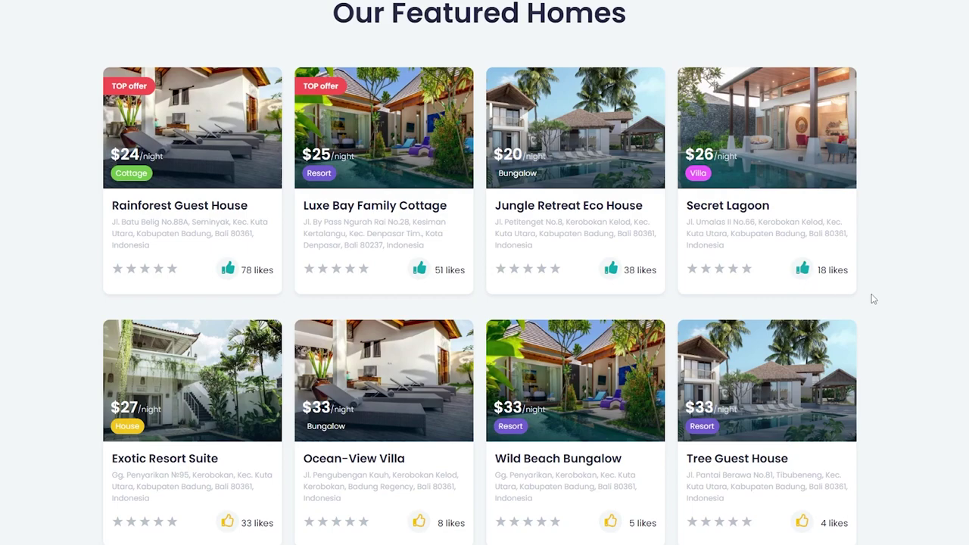
Remove the likes from Secret Lagoon, Jungle Retreat Eco House, Luxe Bay Family Cottage and Rainforest Guest House.
{"action": "left_click", "coordinate": [803, 271]}
{"action": "left_click", "coordinate": [611, 273]}
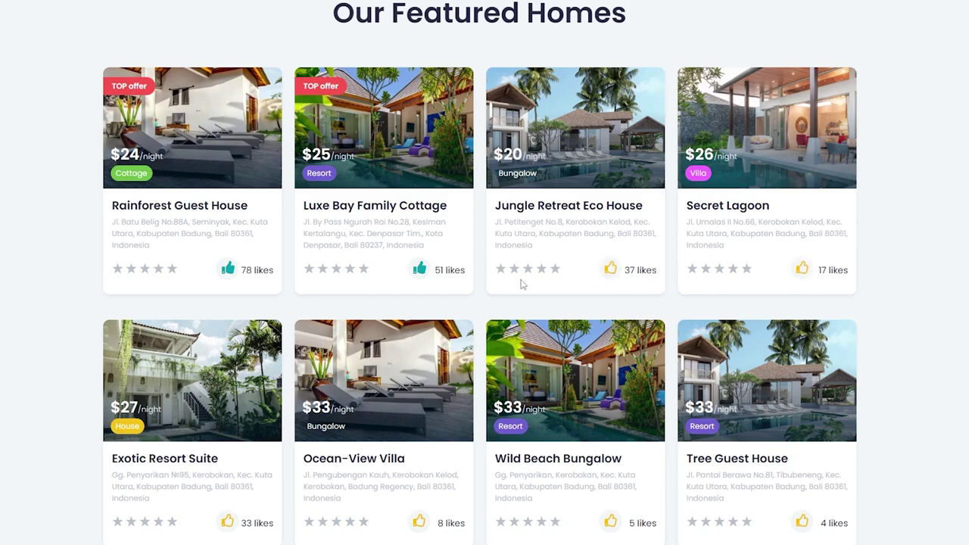
{"action": "left_click", "coordinate": [420, 273]}
{"action": "left_click", "coordinate": [228, 271]}
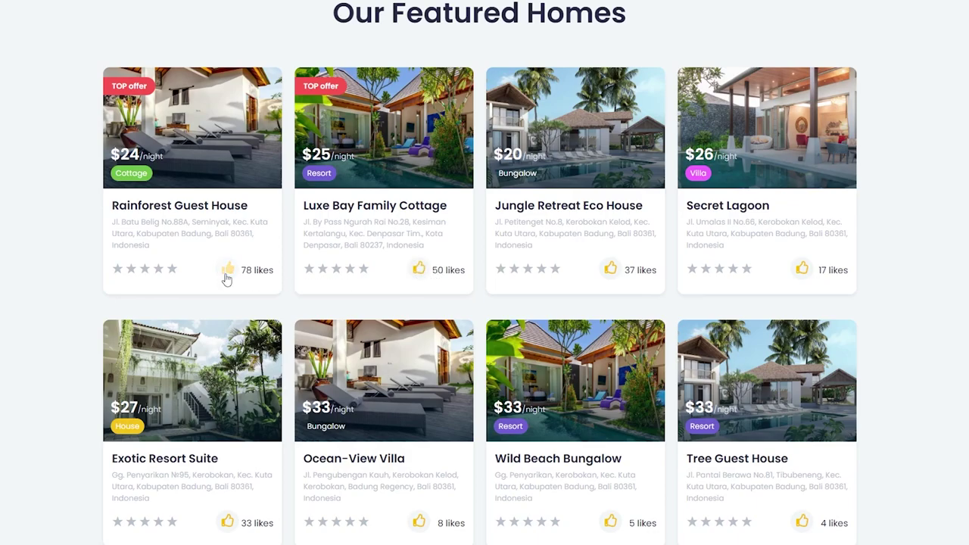